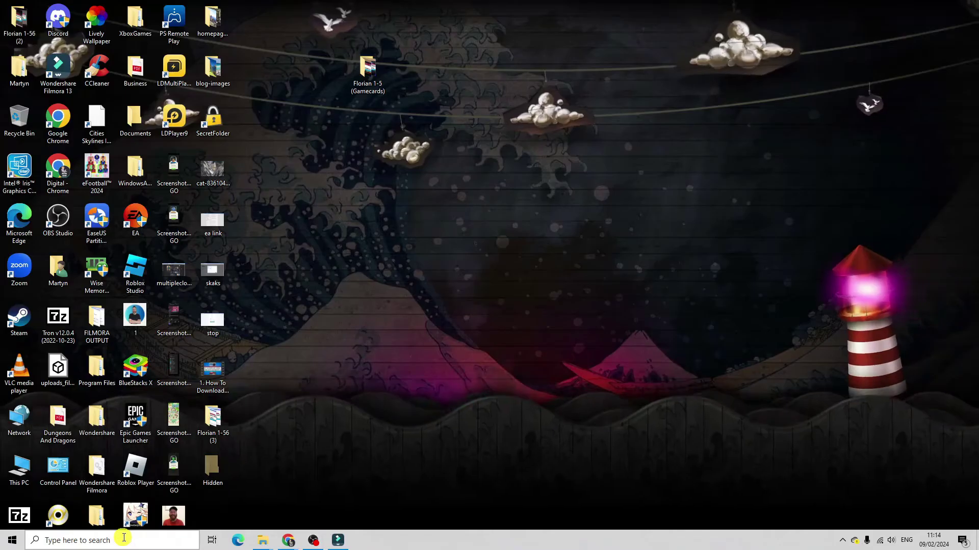
Search Windows for 'device manager' and launch Device Manager.
left_click(123, 541)
type("de")
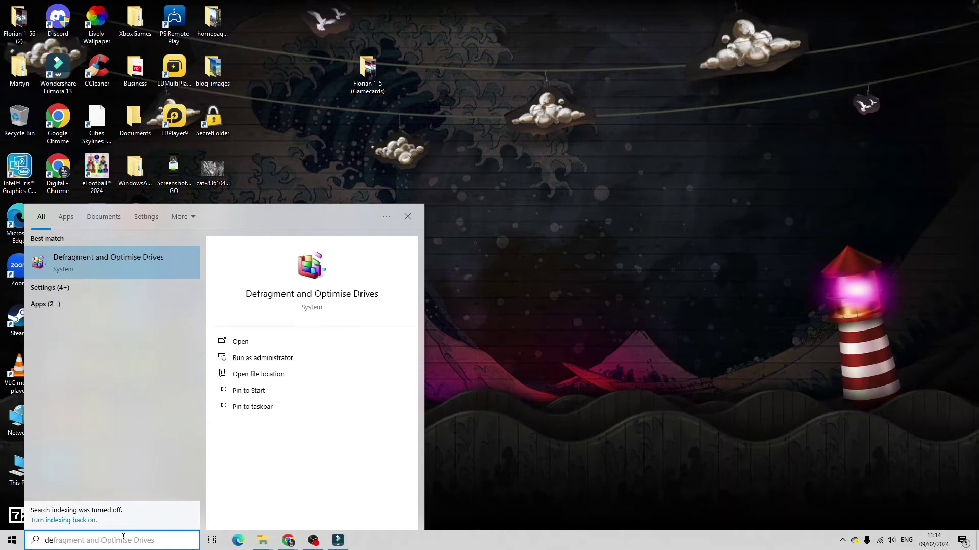
type("vice manage")
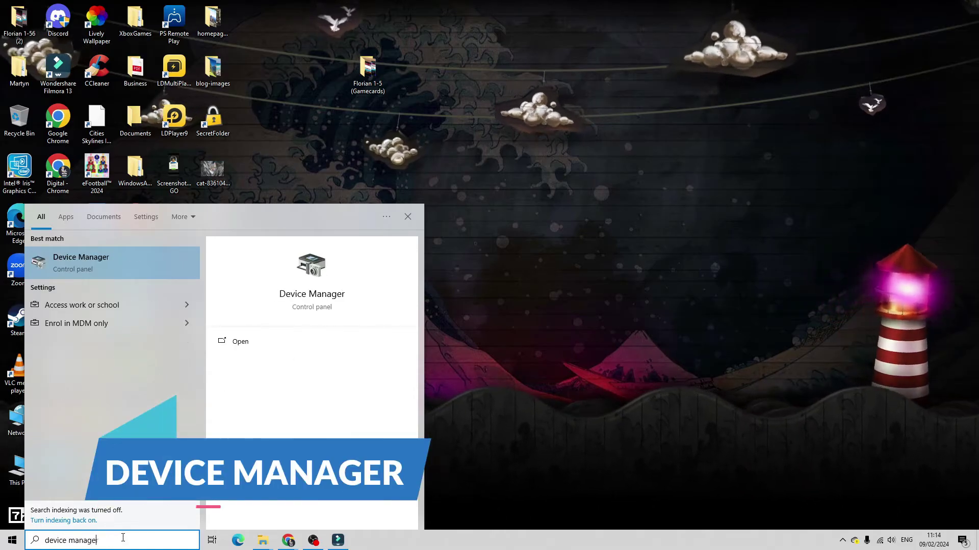
type("r")
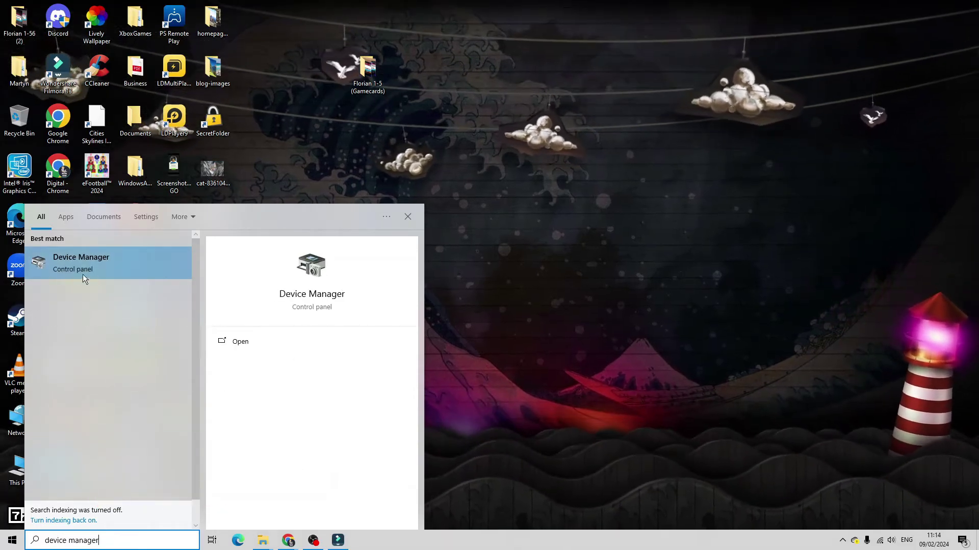
left_click(108, 275)
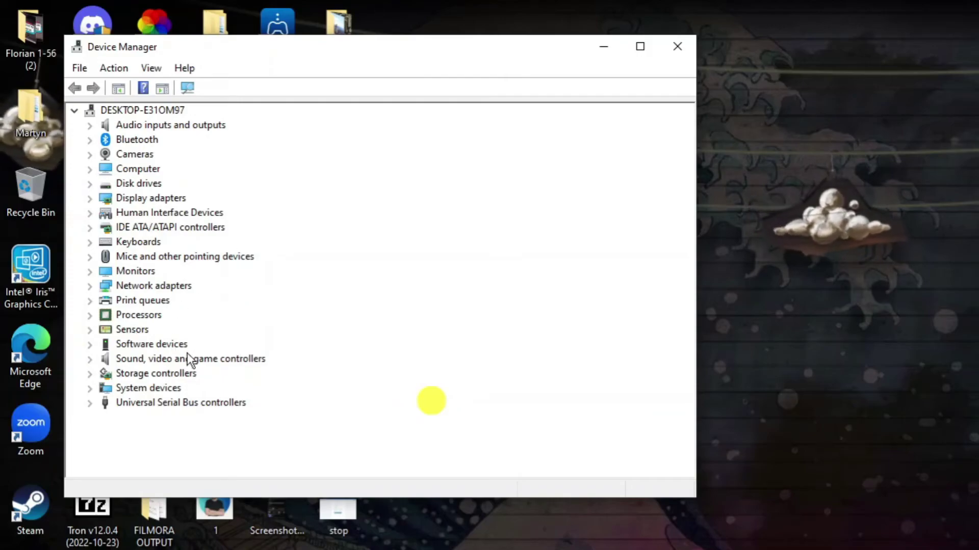
Expand 'Sound, video and game controllers' and open Cirrus Logic CS4206B (AB 06) properties.
left_click(91, 359)
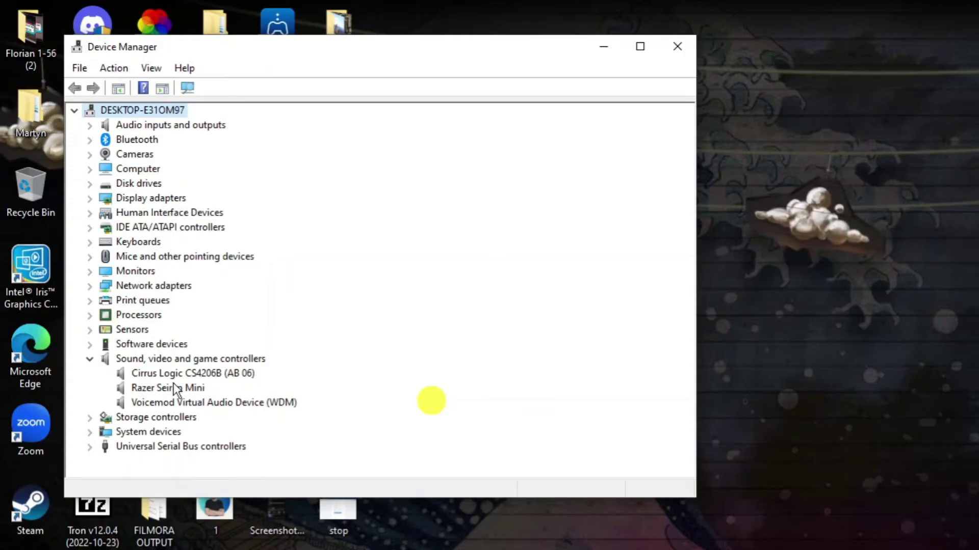
left_click(189, 375)
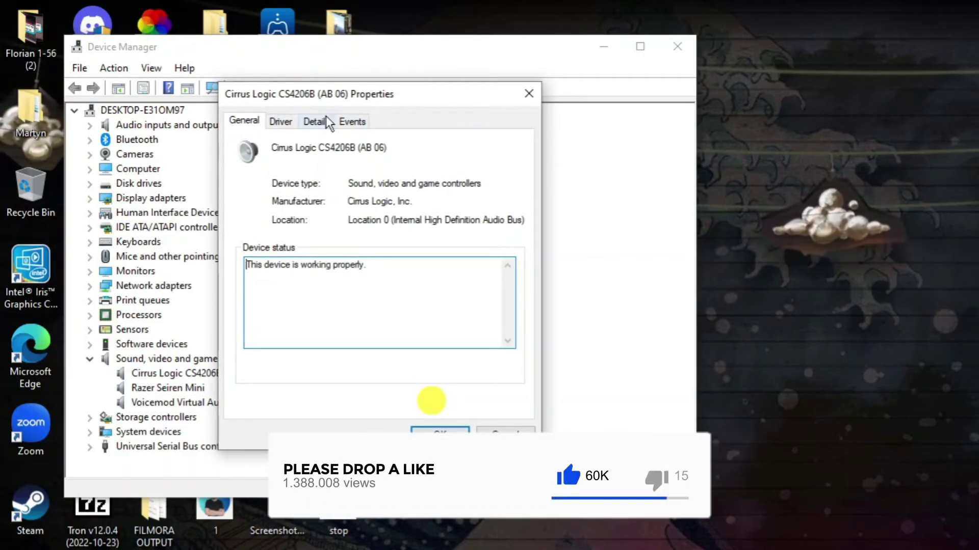
Start the Update Drivers wizard from the Cirrus Logic CS4206B Driver tab.
left_click(280, 123)
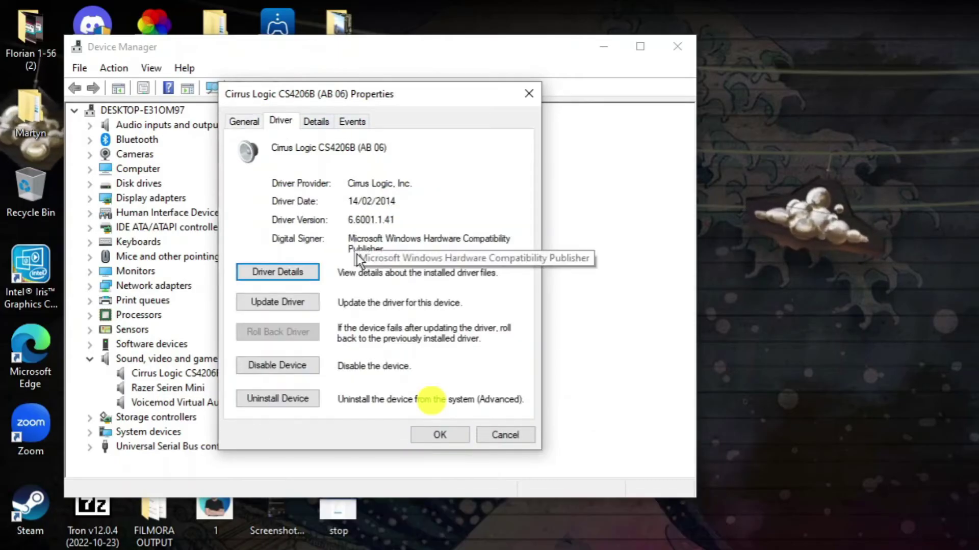
left_click(290, 302)
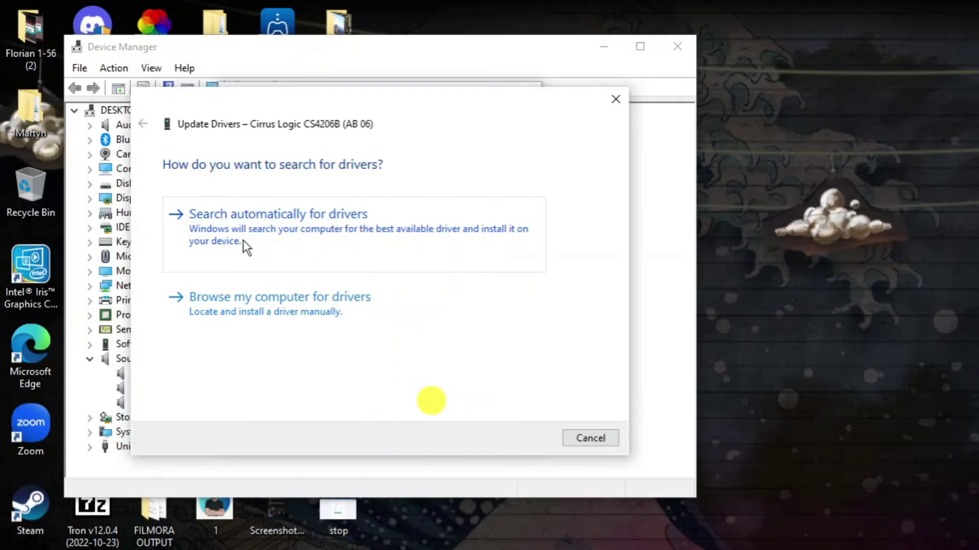
Search automatically for a Cirrus Logic driver and dismiss the 'best drivers installed' result.
left_click(264, 236)
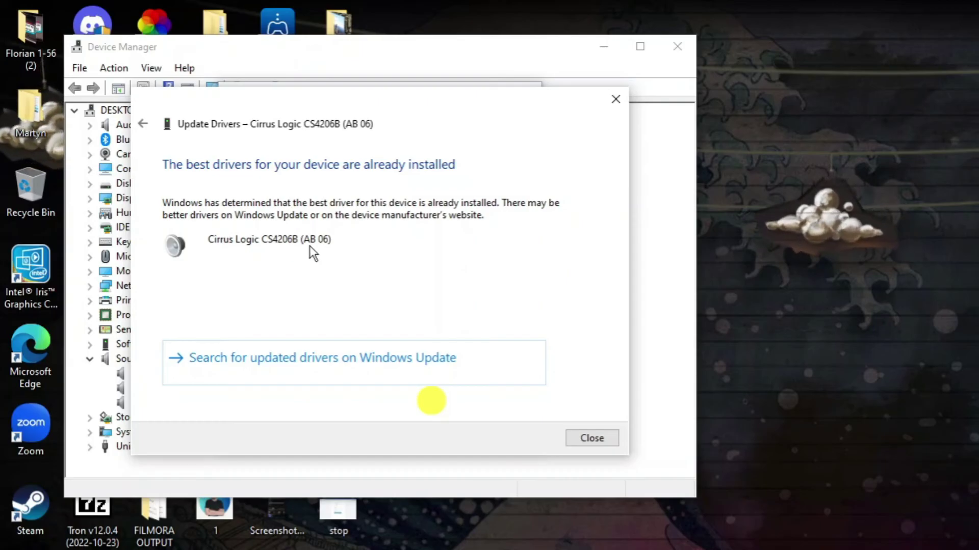
left_click(616, 98)
Close the Cirrus Logic properties dialog and the Device Manager window.
left_click(533, 94)
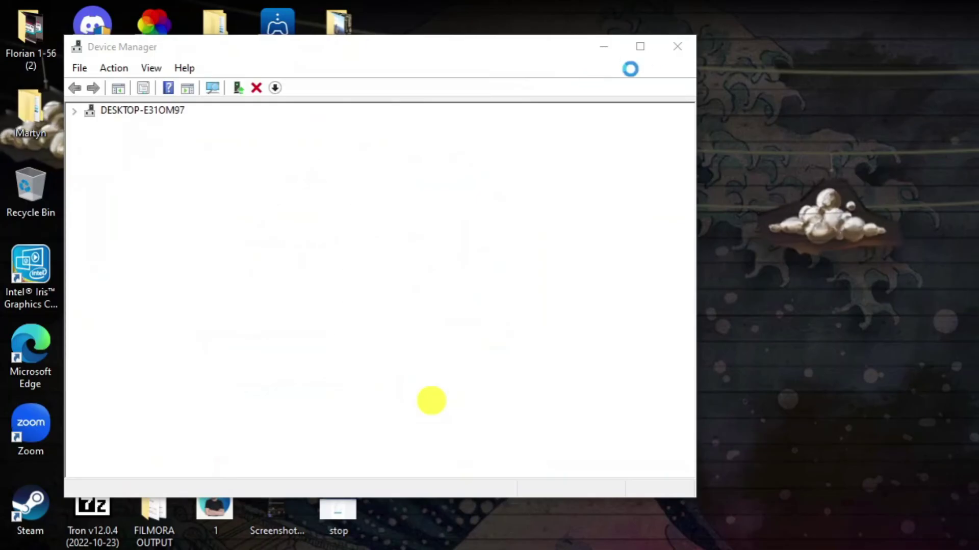
left_click(683, 49)
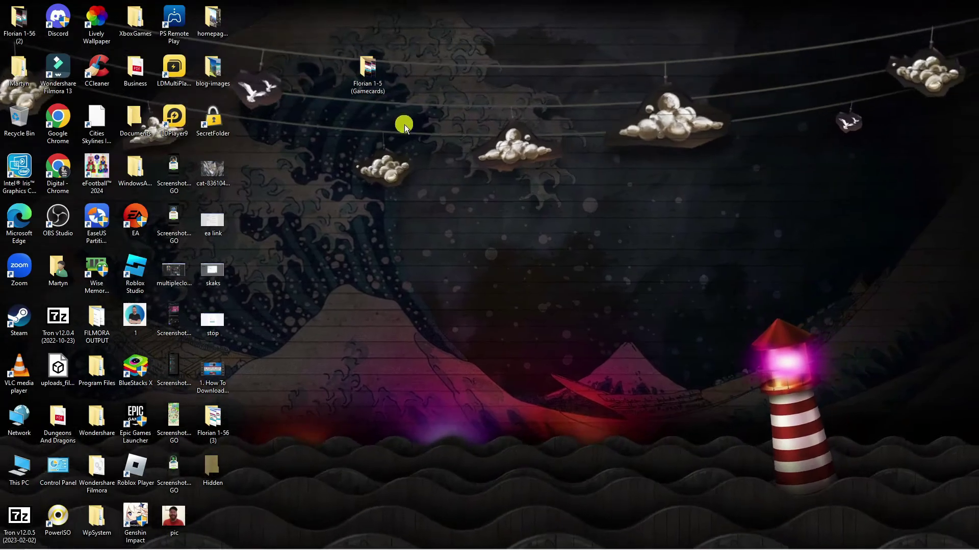